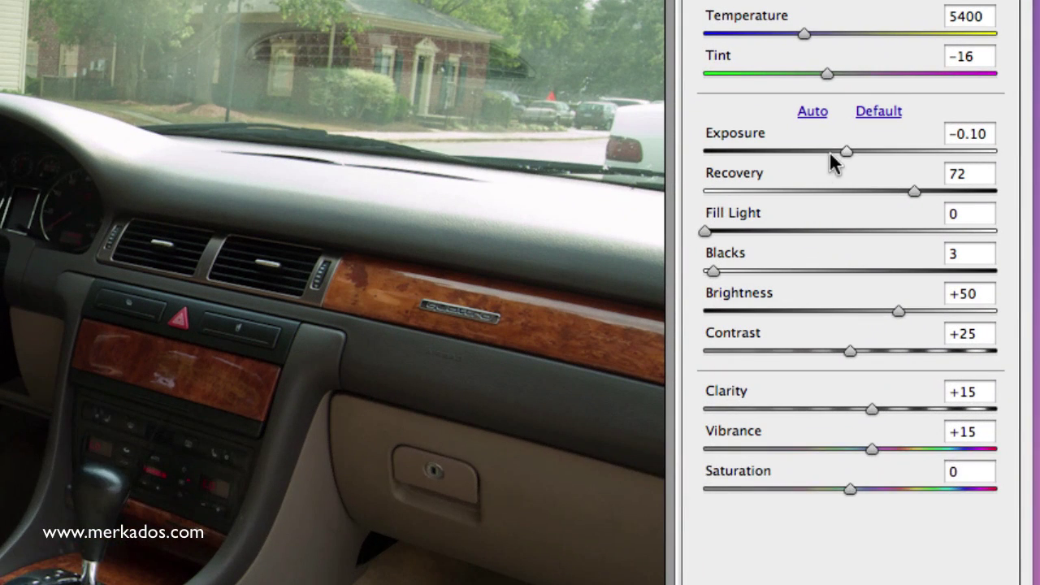
# - Set Exposure to −0.15 and Blacks to about 4, checking clipping with Option held
pyautogui.press('alt')
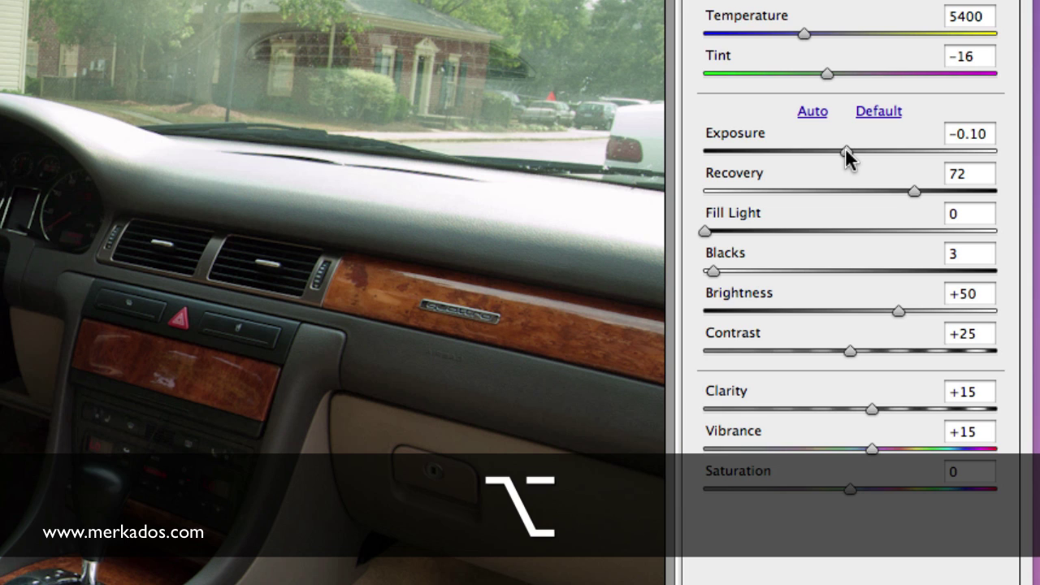
pyautogui.moveTo(845, 147)
pyautogui.mouseDown()
pyautogui.moveTo(862, 147)
pyautogui.moveTo(842, 147)
pyautogui.mouseUp()
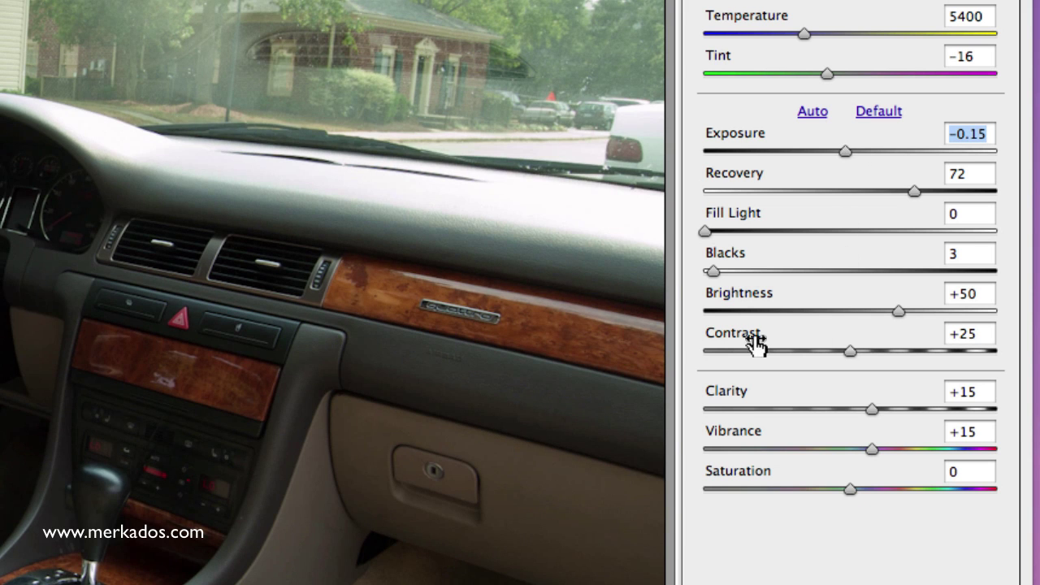
pyautogui.moveTo(713, 270); pyautogui.dragTo(717, 270)
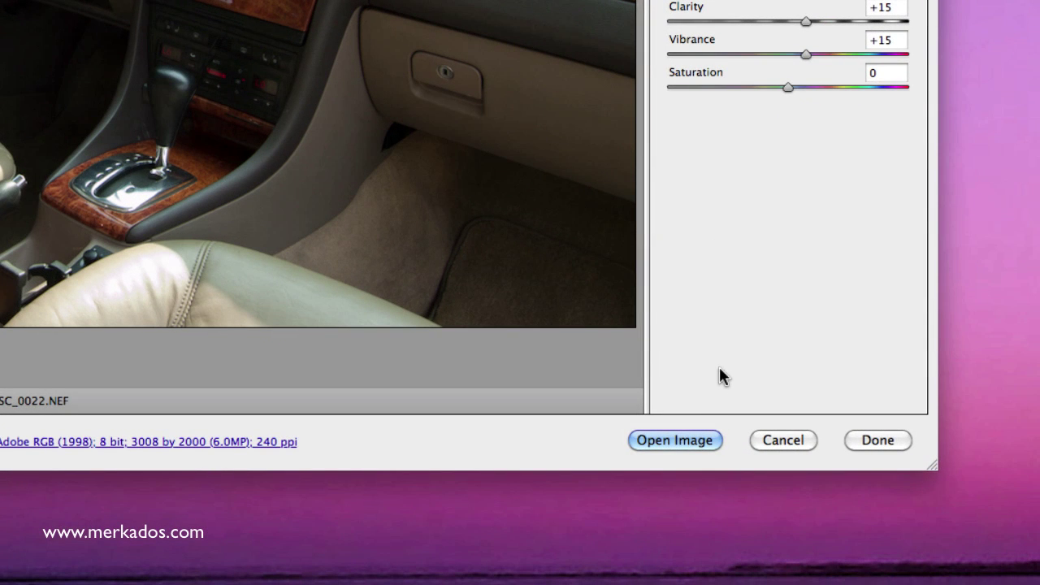
# - Open DSC_0022.NEF in Photoshop, zoomed to 50% with its window repositioned
pyautogui.click(689, 439)
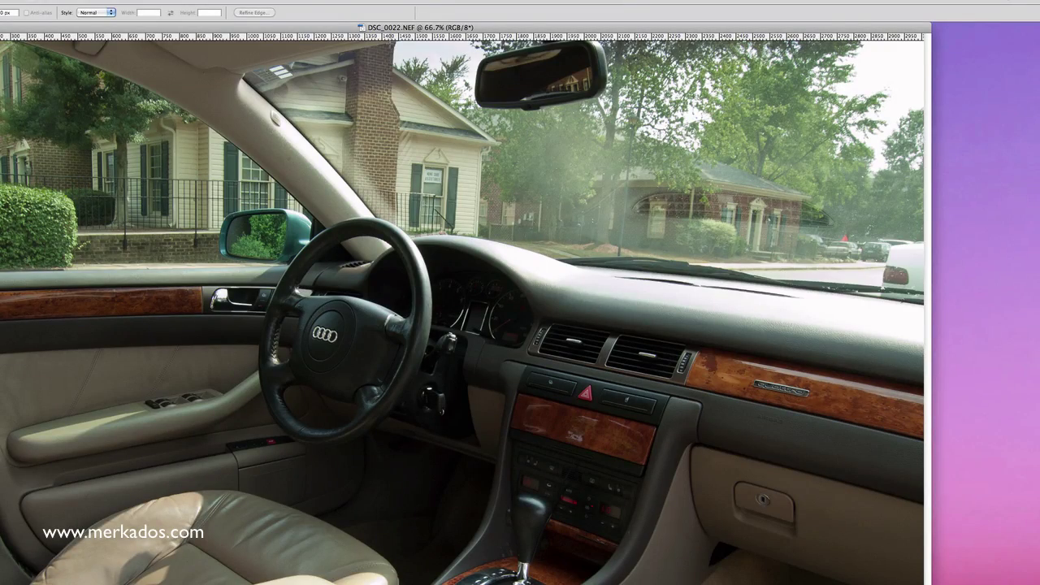
pyautogui.moveTo(336, 27); pyautogui.dragTo(452, 33)
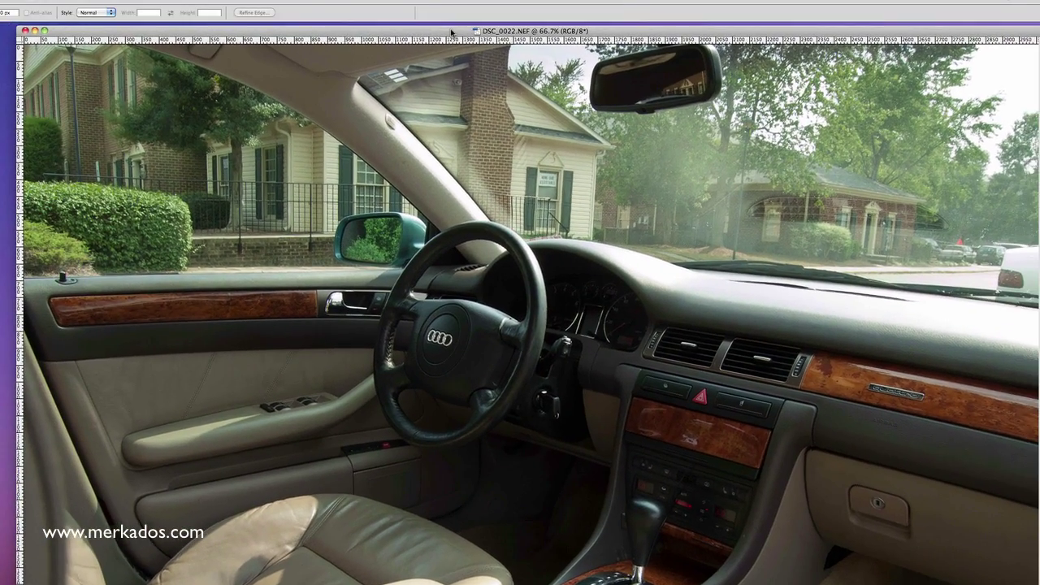
pyautogui.keyDown('alt'); pyautogui.keyDown('super'); pyautogui.click(442, 43); pyautogui.keyUp('super'); pyautogui.keyUp('alt')
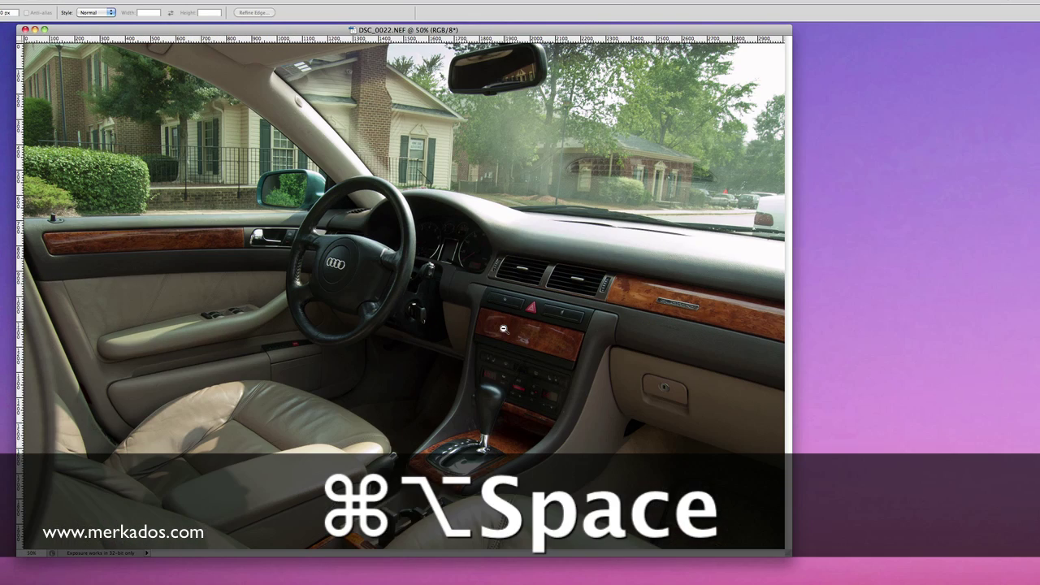
pyautogui.moveTo(383, 31); pyautogui.dragTo(512, 134)
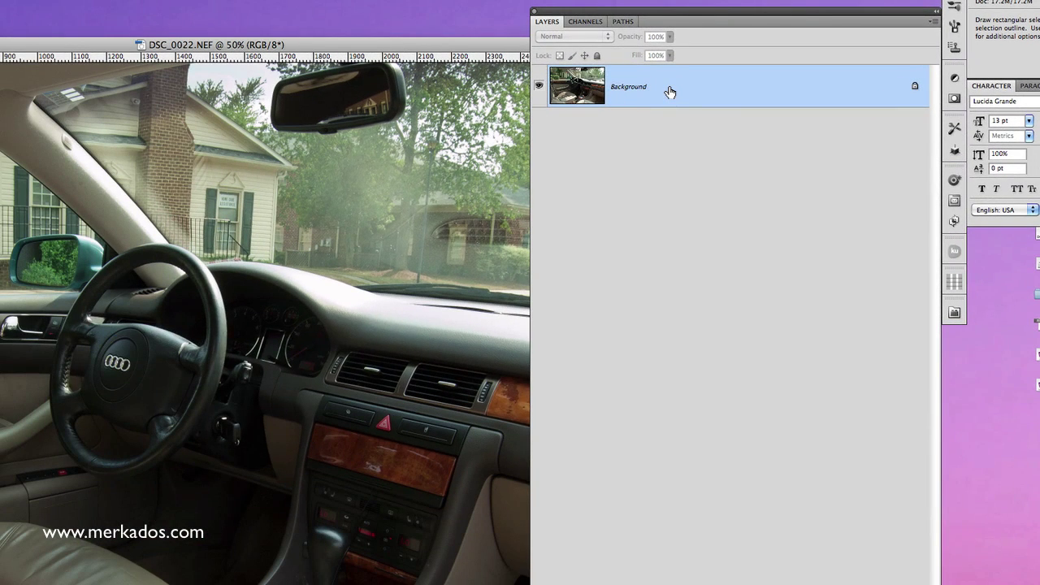
# - Turn the Background into Layer 0 and convert it to a smart object
pyautogui.doubleClick(669, 91)
pyautogui.press('Return')
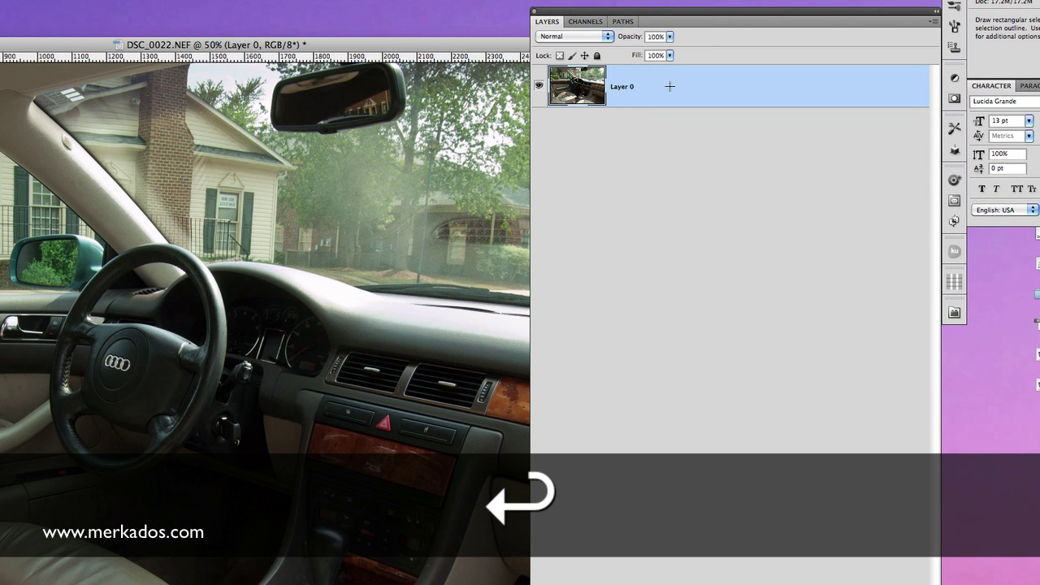
pyautogui.press('v')
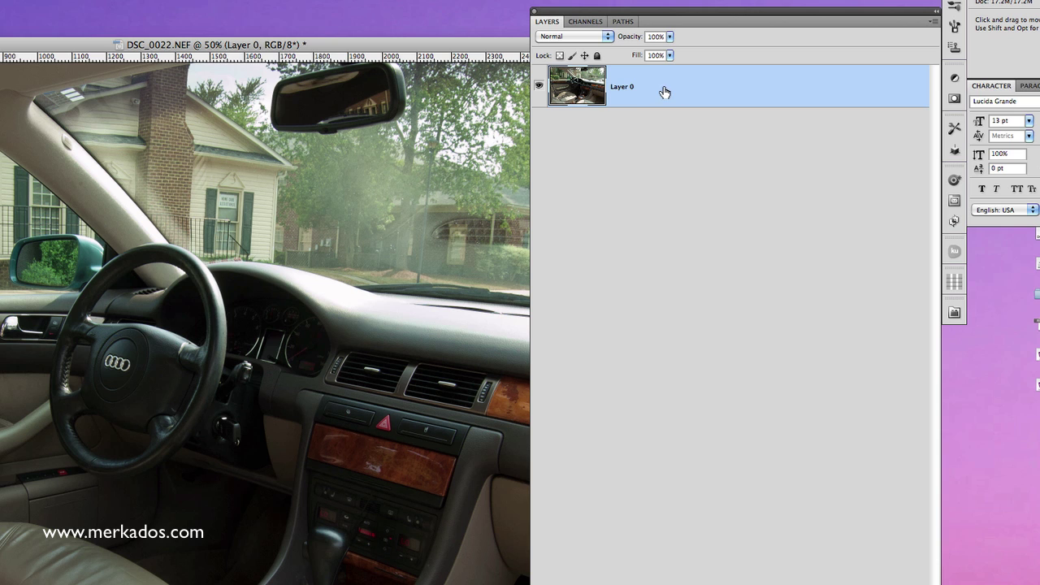
pyautogui.rightClick(666, 89)
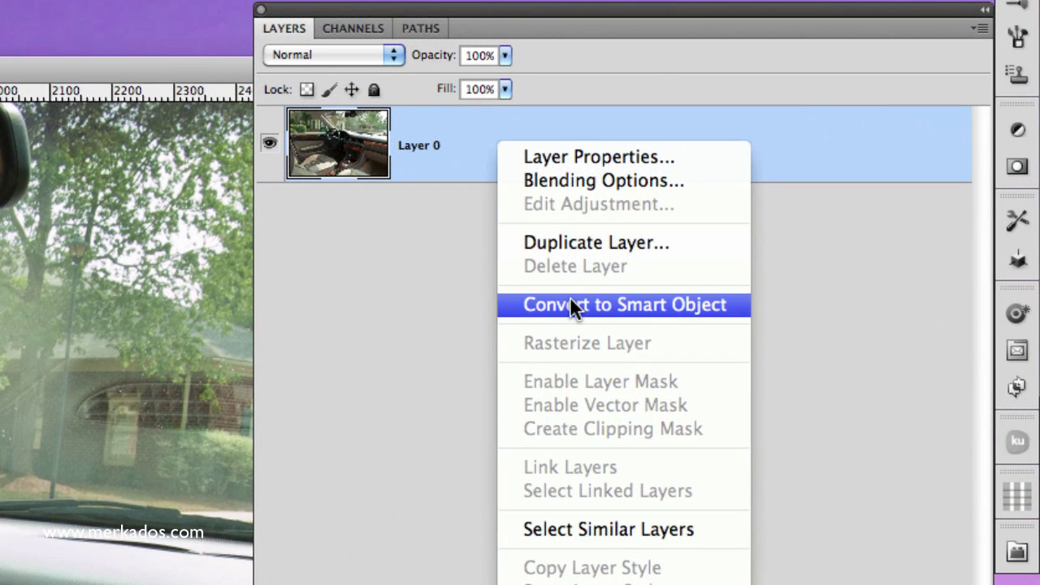
pyautogui.click(705, 173)
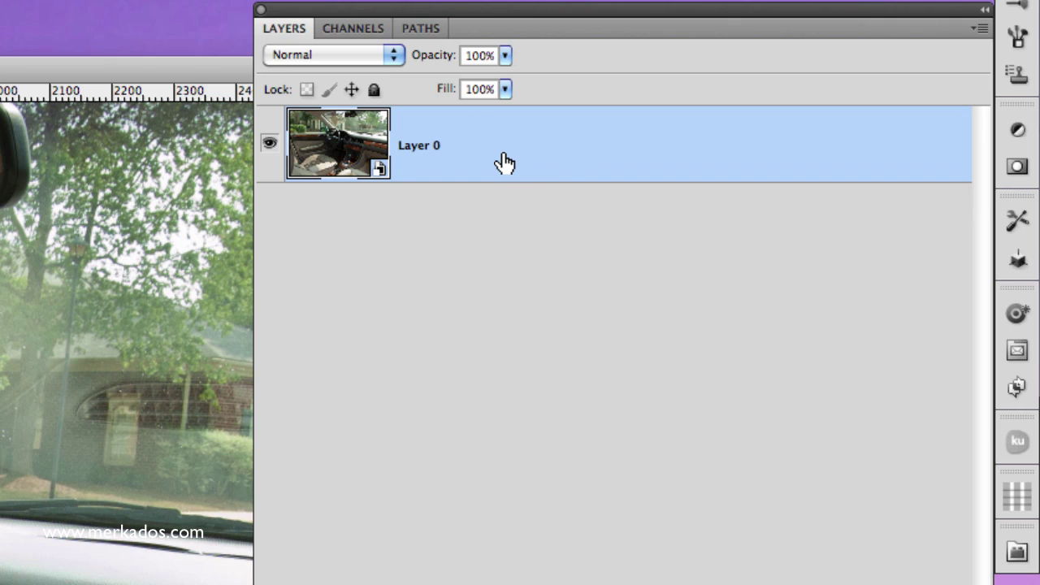
# - Duplicate Layer 0 as Layer 0 copy above it and rasterize the copy
pyautogui.press('alt')
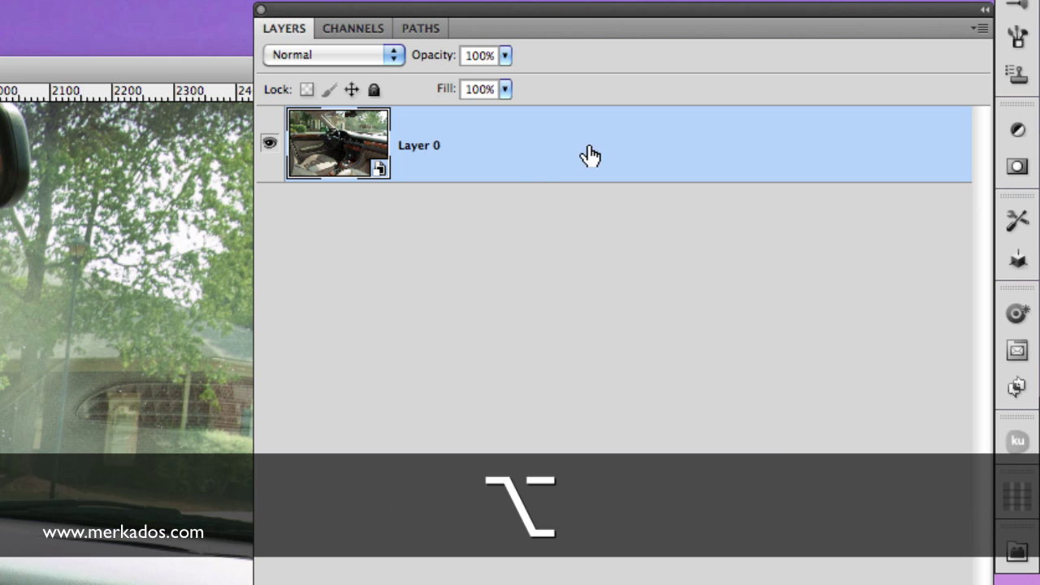
pyautogui.moveTo(591, 155); pyautogui.dragTo(603, 122)
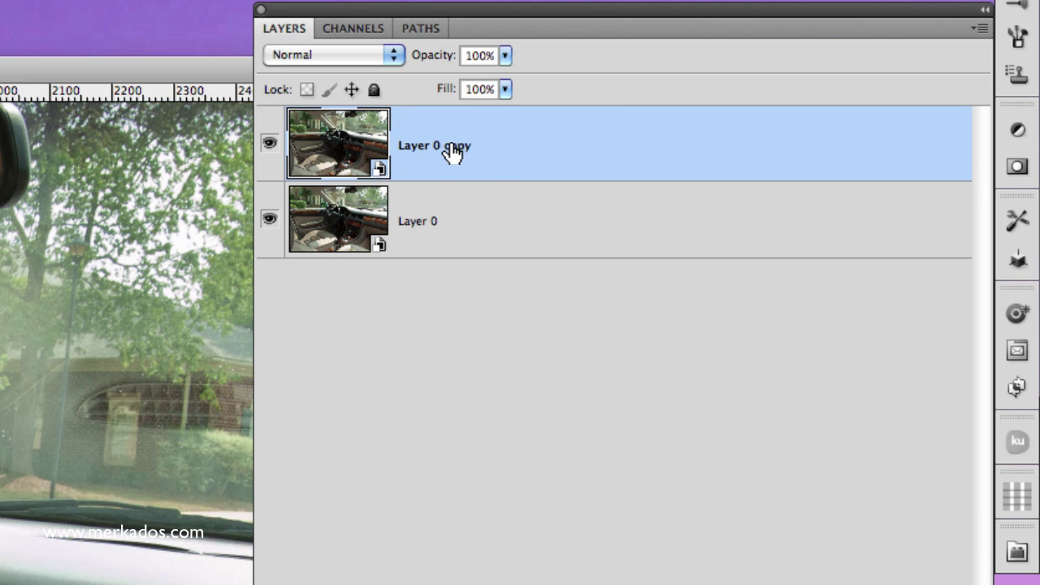
pyautogui.rightClick(452, 144)
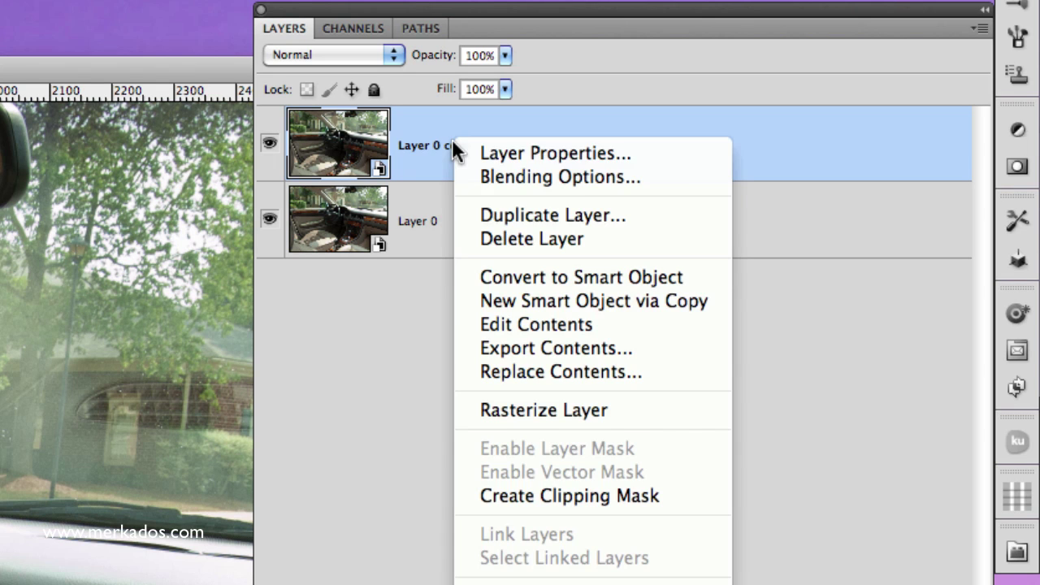
pyautogui.click(543, 410)
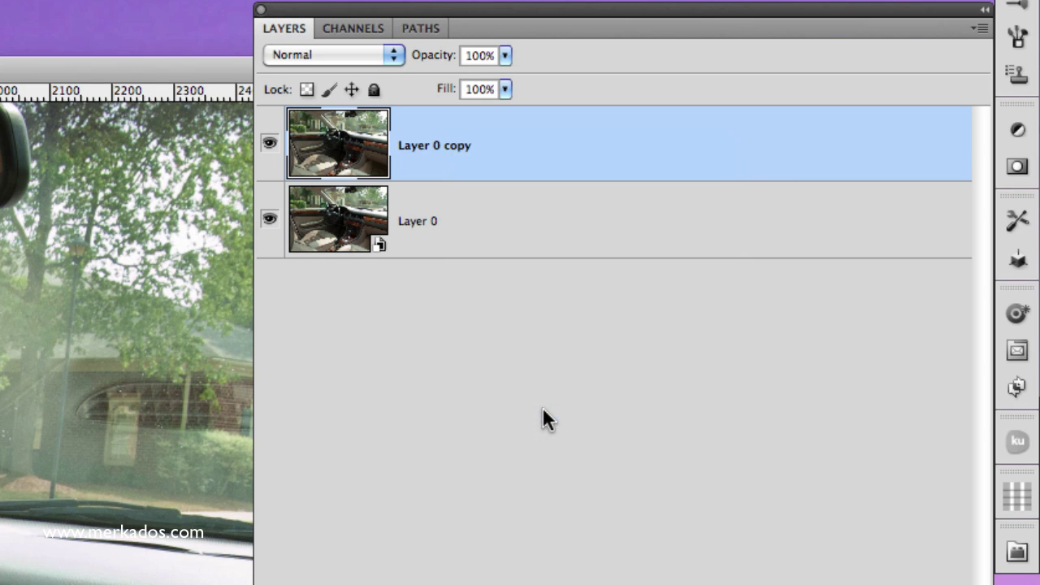
# - Select Layer 0 and open its smart-object contents for editing
pyautogui.click(548, 218)
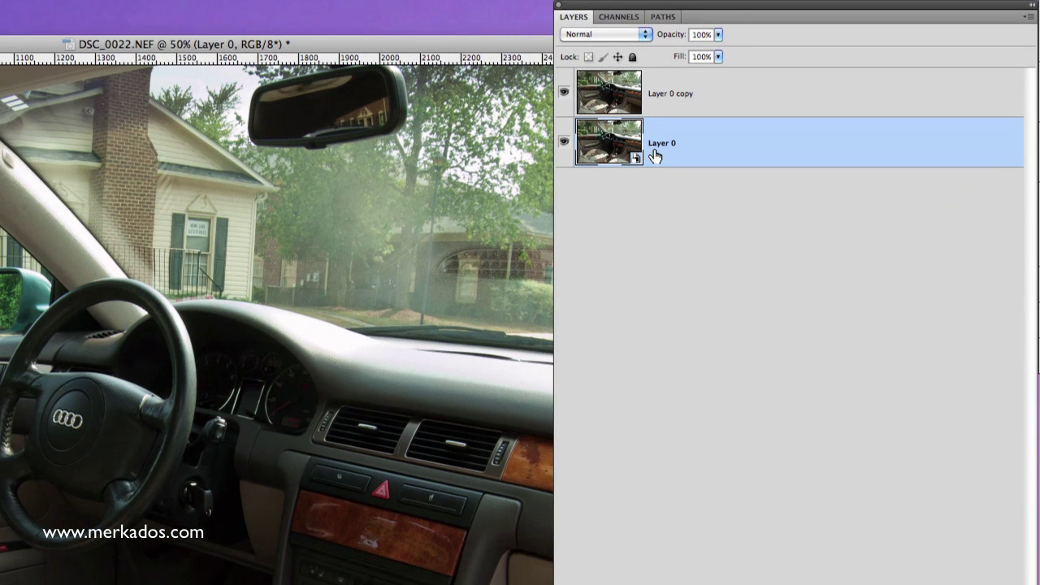
pyautogui.doubleClick(612, 147)
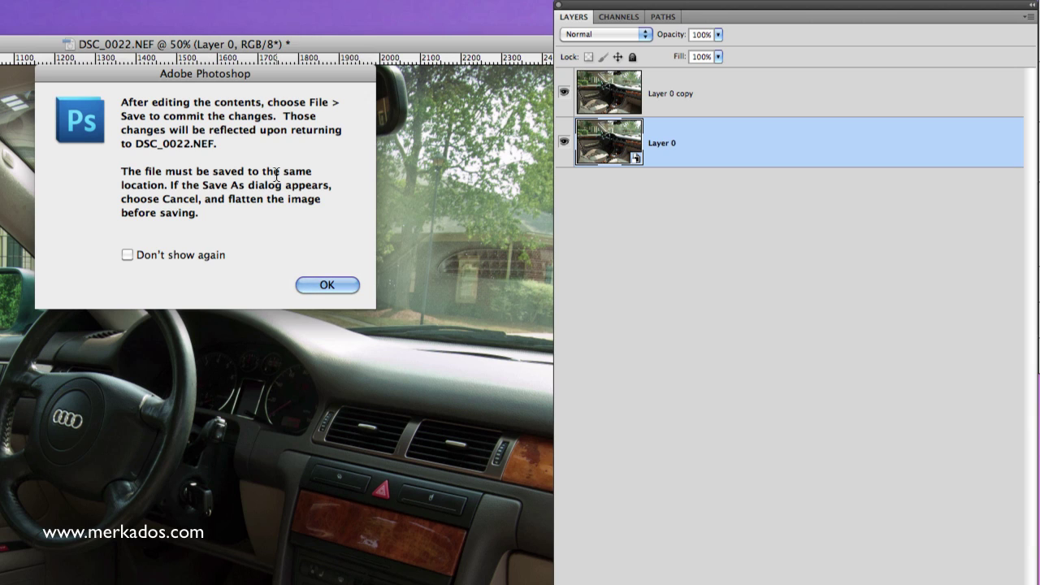
# - Open Layer 0.psb past the save notice and push the panels right to reveal more photo
pyautogui.click(325, 284)
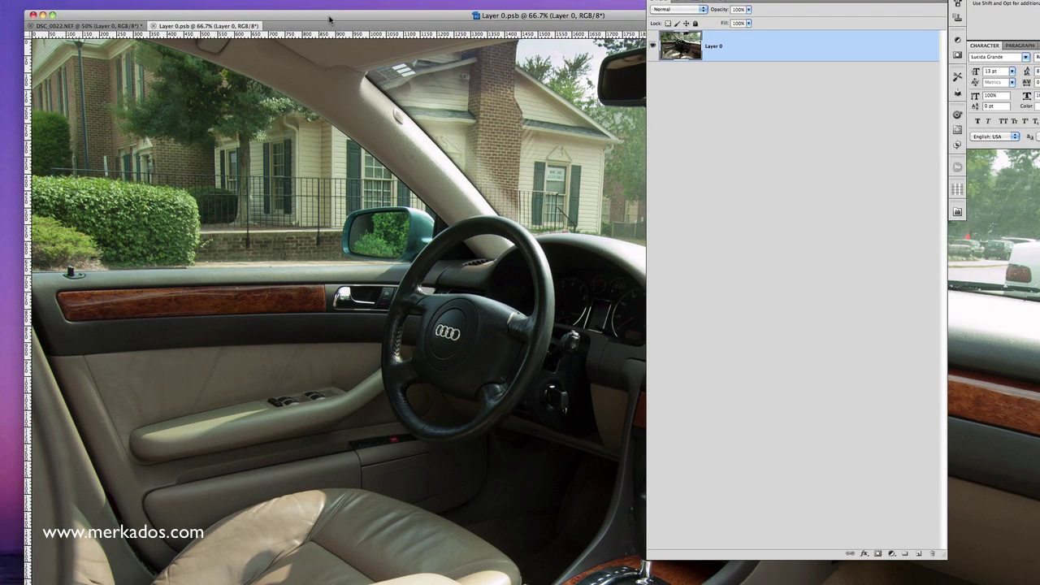
pyautogui.moveTo(329, 17); pyautogui.dragTo(202, 0)
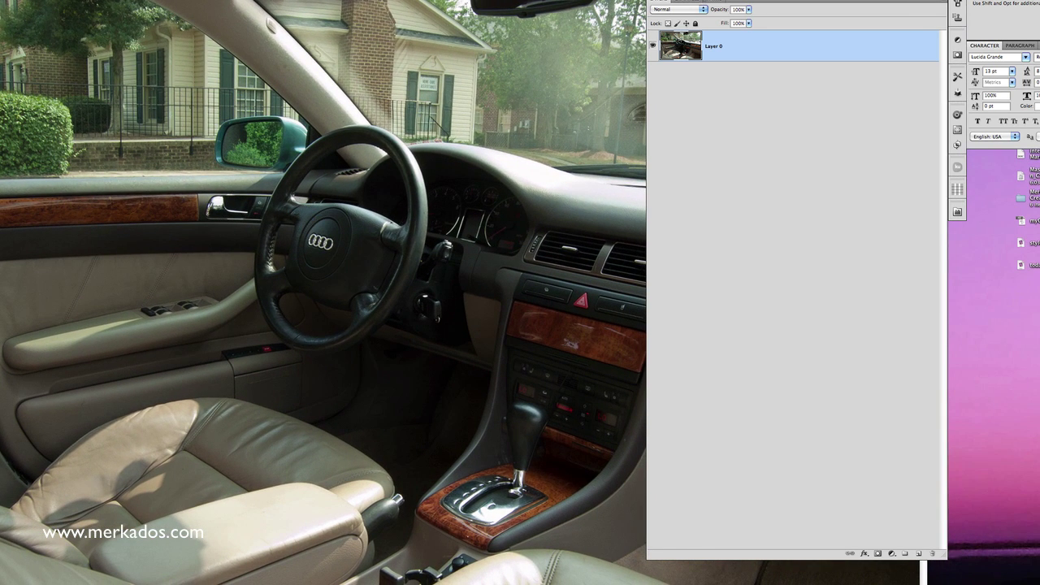
pyautogui.moveTo(685, 3); pyautogui.dragTo(1038, 12)
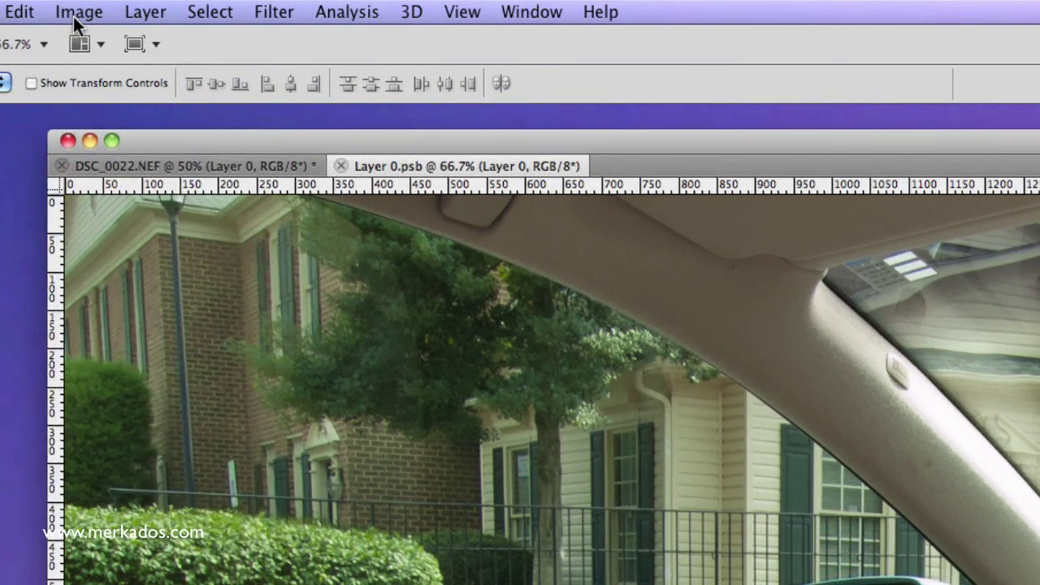
# - Apply HDR Toning with the Surrealistic preset, accepting the flatten prompt
pyautogui.click(74, 15)
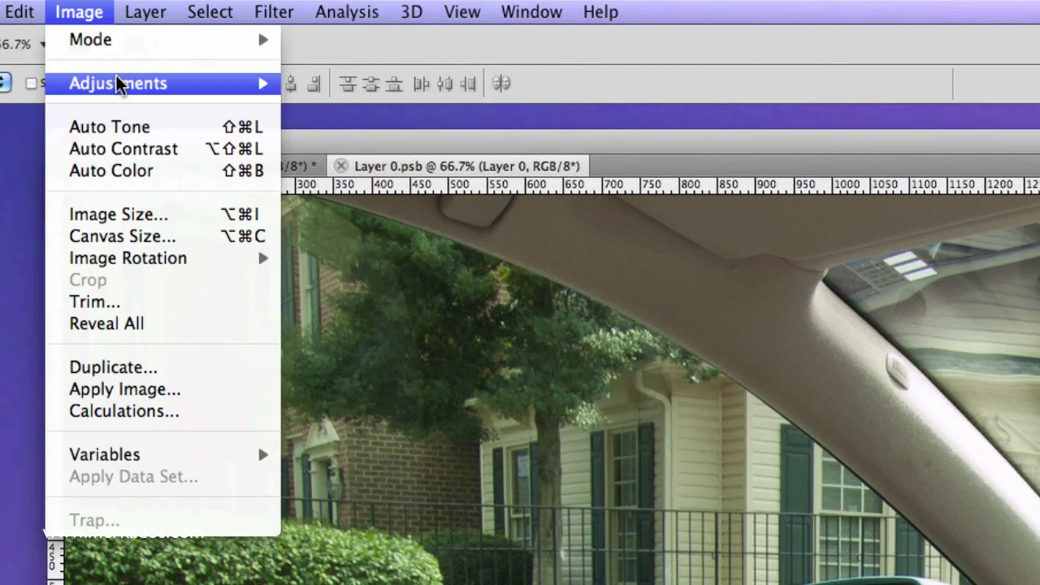
pyautogui.moveTo(121, 84)
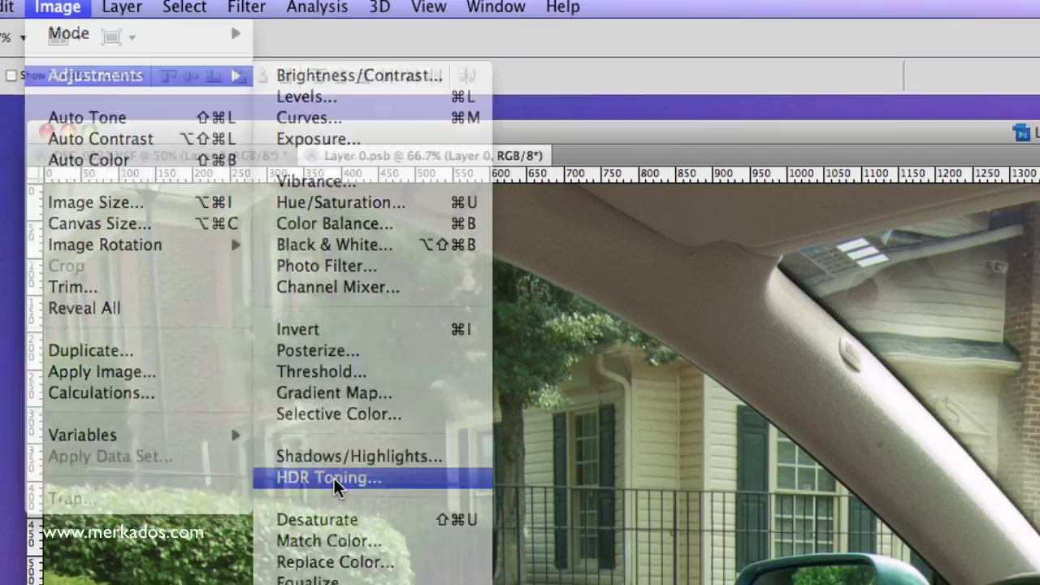
pyautogui.click(357, 498)
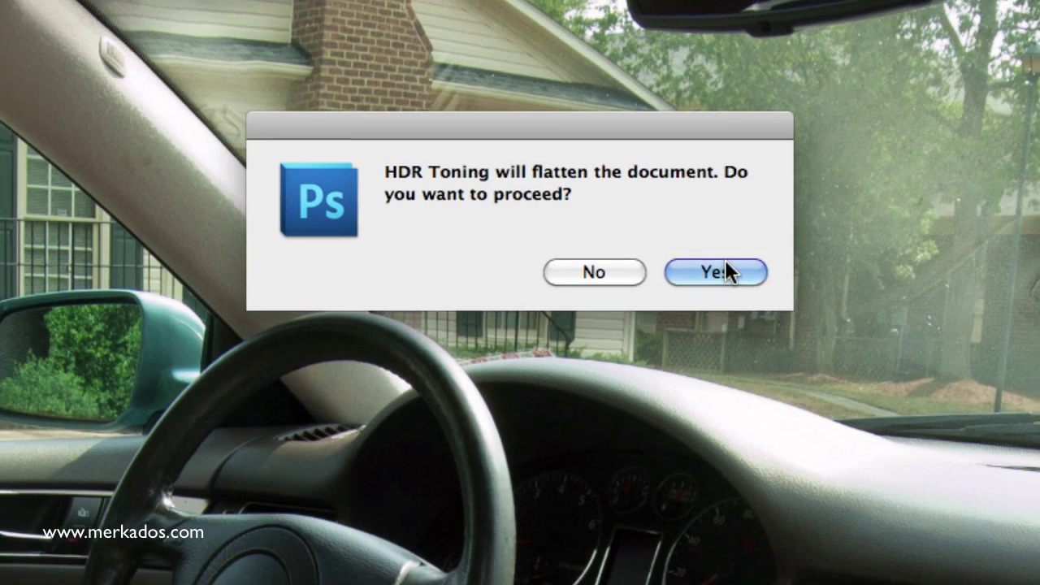
pyautogui.click(725, 268)
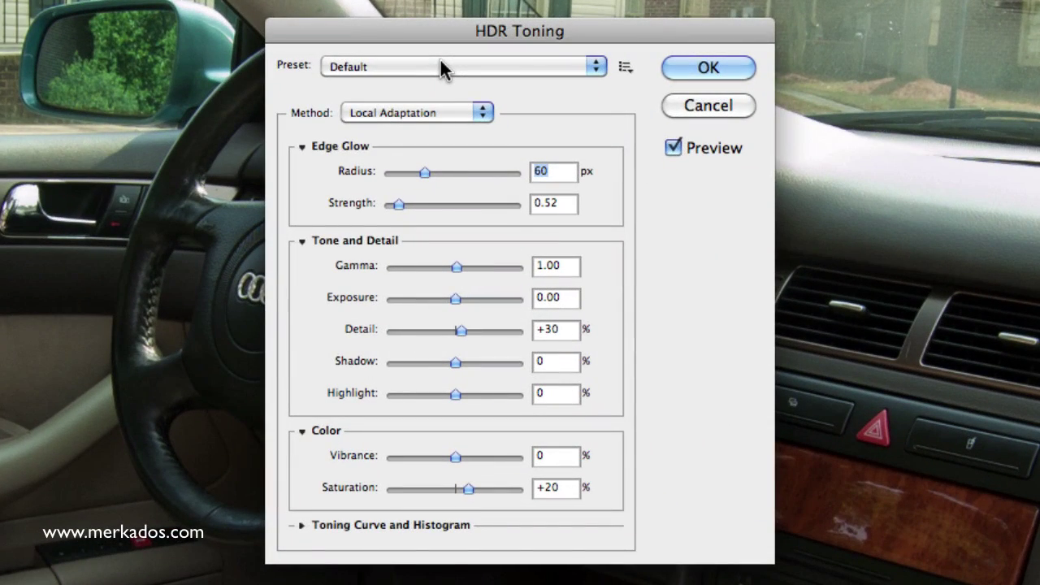
pyautogui.click(442, 68)
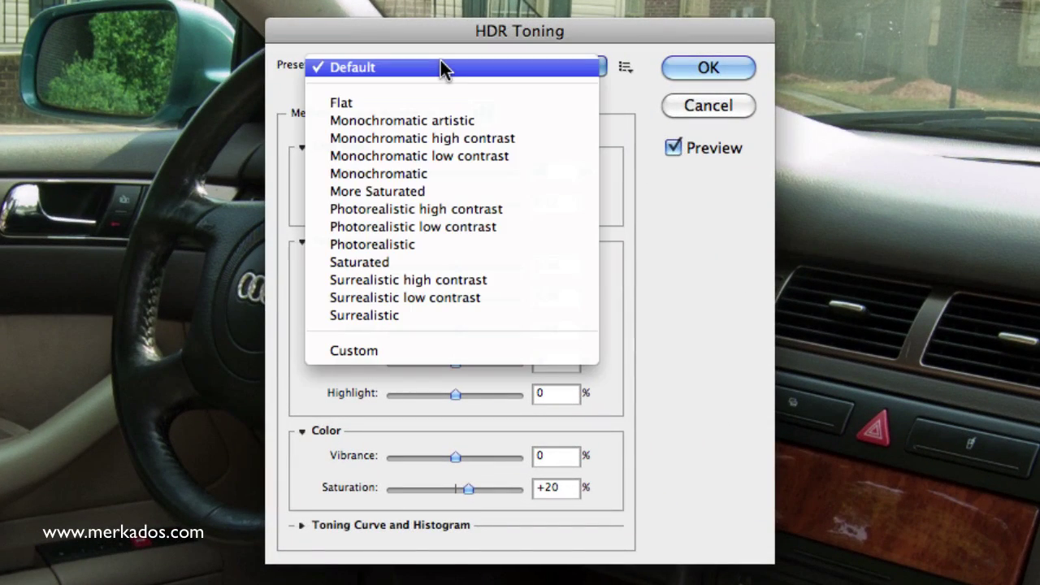
pyautogui.click(441, 318)
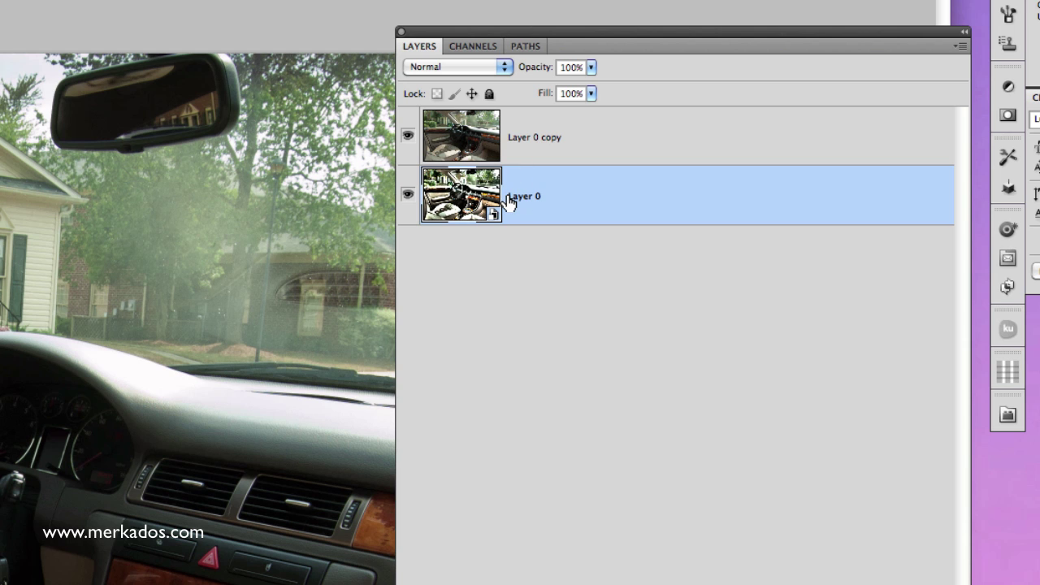
# - Move Layer 0 above Layer 0 copy and set its blend mode to Overlay
pyautogui.moveTo(454, 195); pyautogui.dragTo(467, 135)
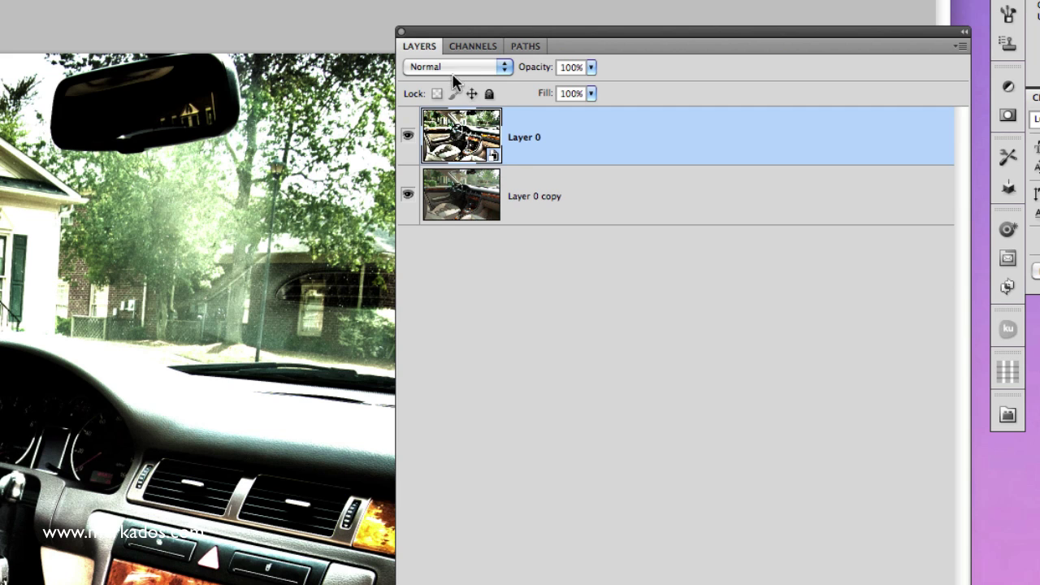
pyautogui.click(446, 67)
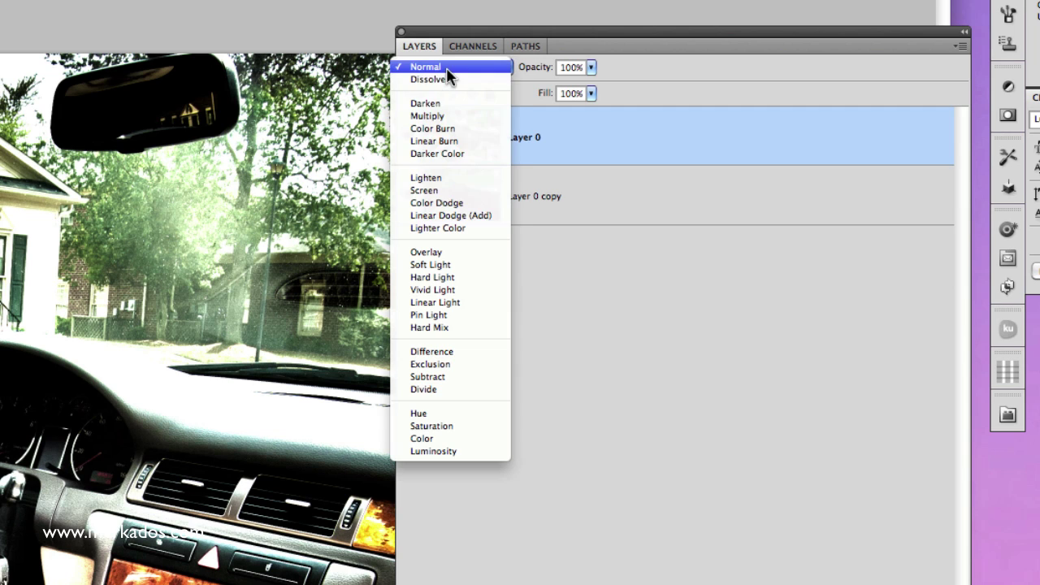
pyautogui.click(455, 254)
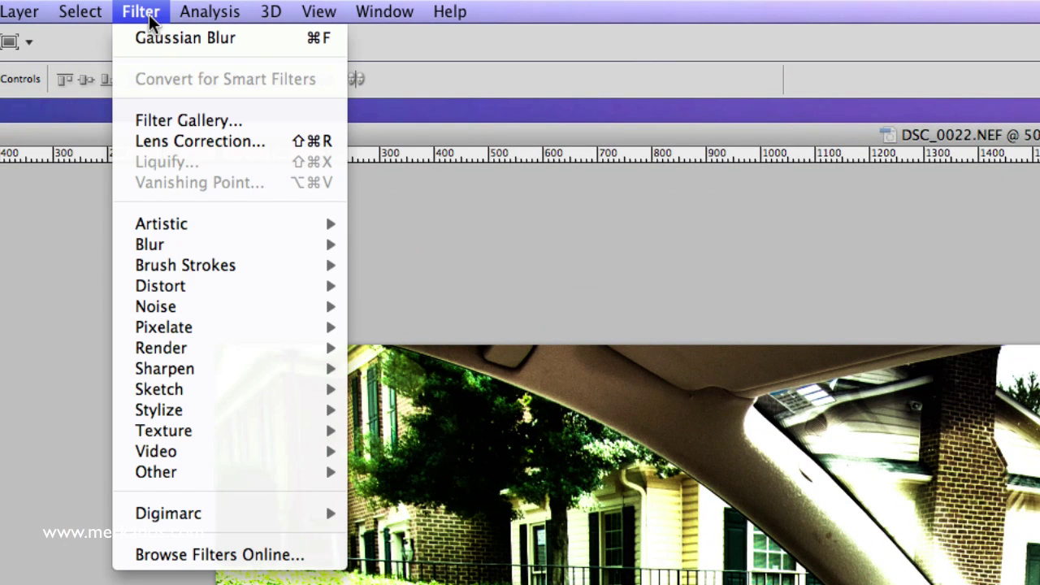
# - Apply a Gaussian Blur to Layer 0 with a radius of about 5.5 pixels
pyautogui.moveTo(185, 244)
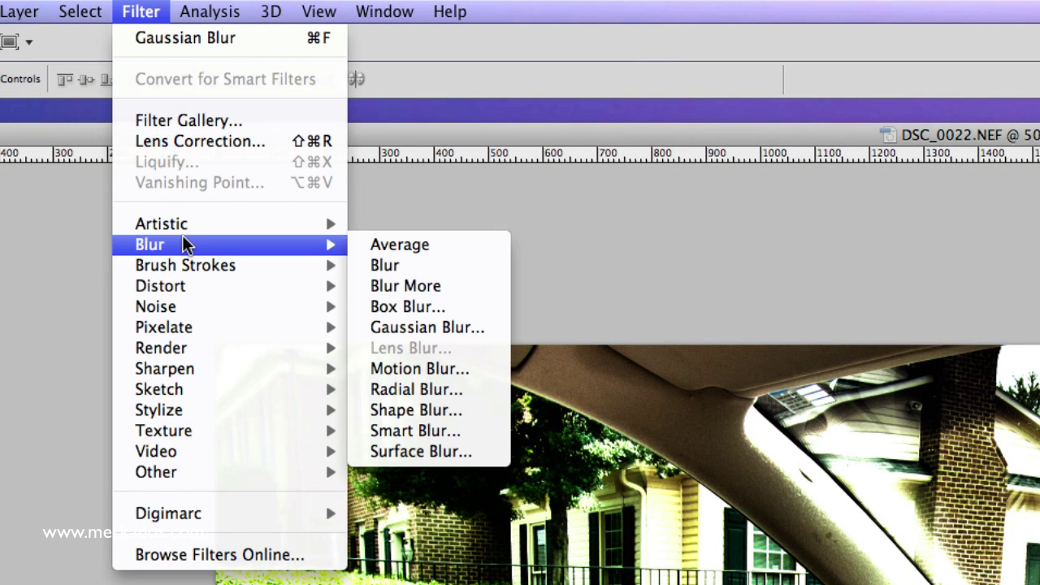
pyautogui.click(436, 328)
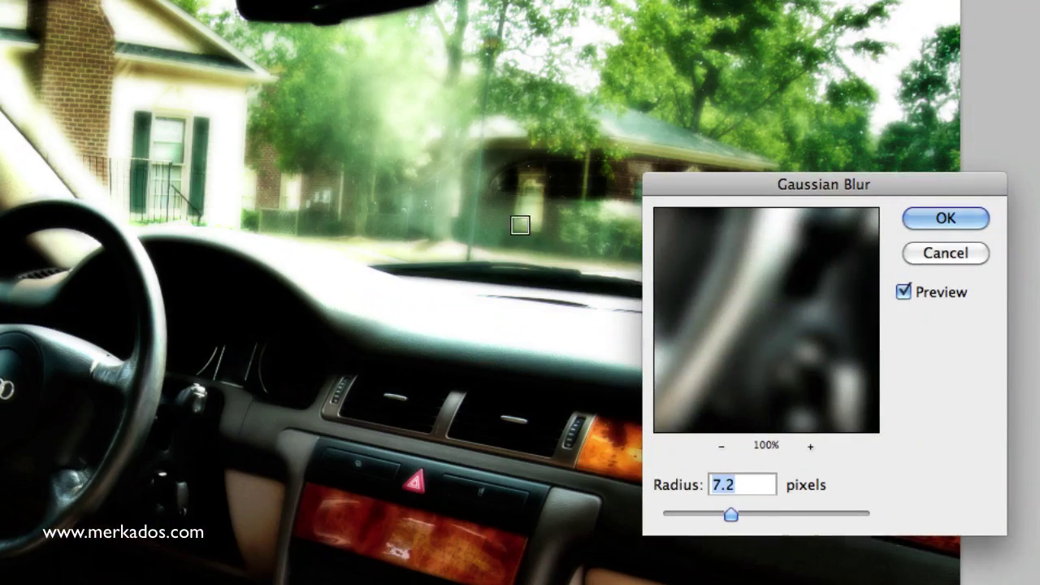
pyautogui.click(759, 513)
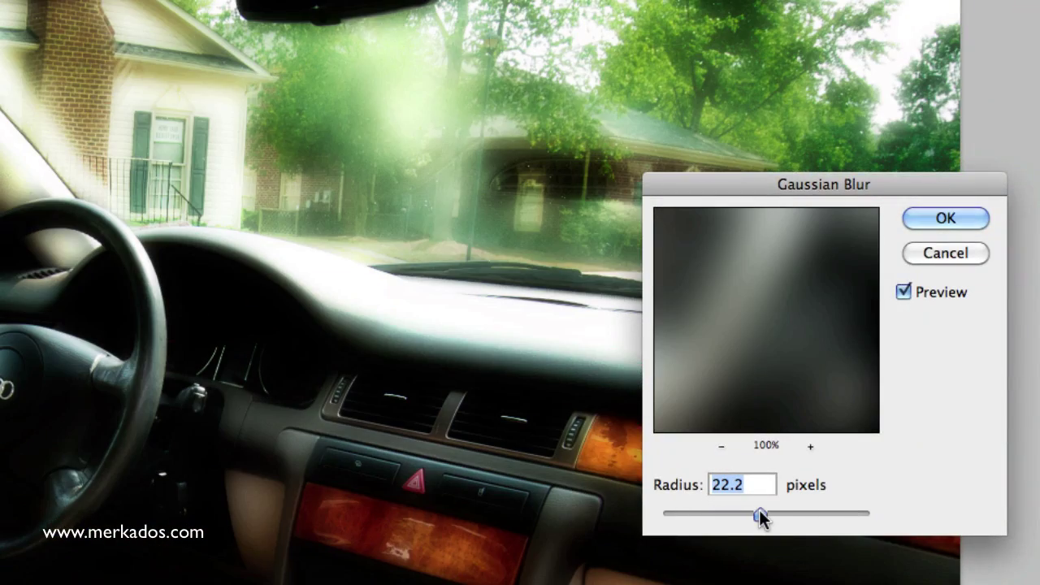
pyautogui.moveTo(759, 512); pyautogui.dragTo(723, 512)
pyautogui.click(842, 512)
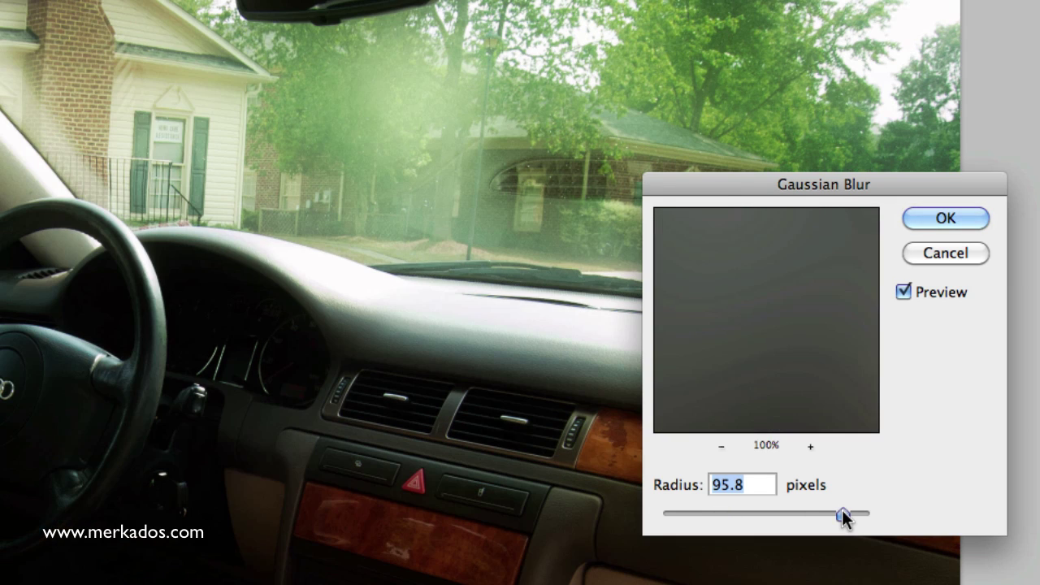
pyautogui.moveTo(842, 512); pyautogui.dragTo(720, 512)
pyautogui.click(707, 516)
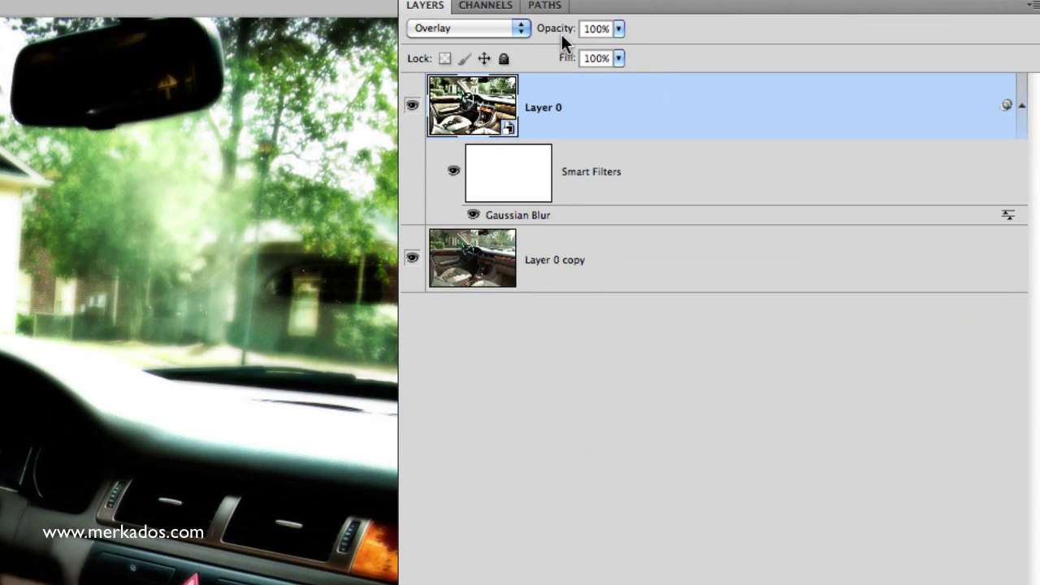
# - Scrub the top Overlay layer's opacity down to 52%
pyautogui.moveTo(567, 29); pyautogui.dragTo(617, 38)
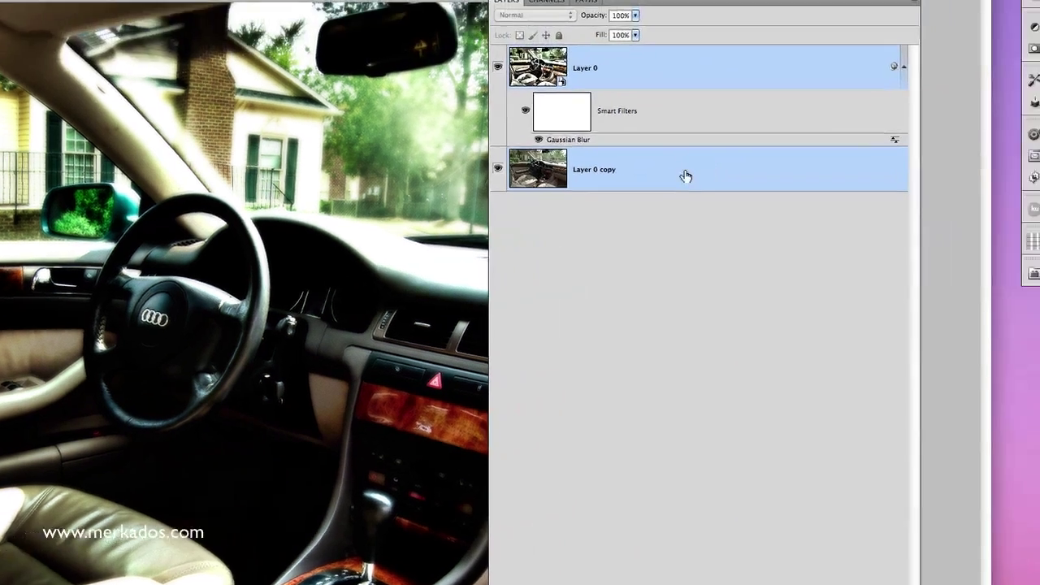
# - Merge Layer 0 copy and Layer 0 with Merge Layers from the layer context menu
pyautogui.rightClick(626, 186)
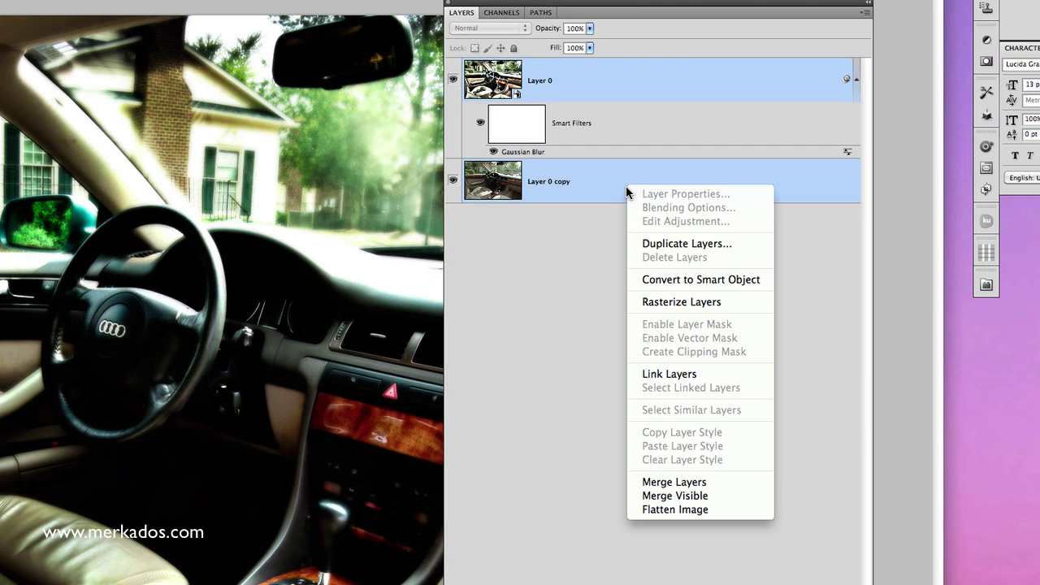
pyautogui.click(674, 482)
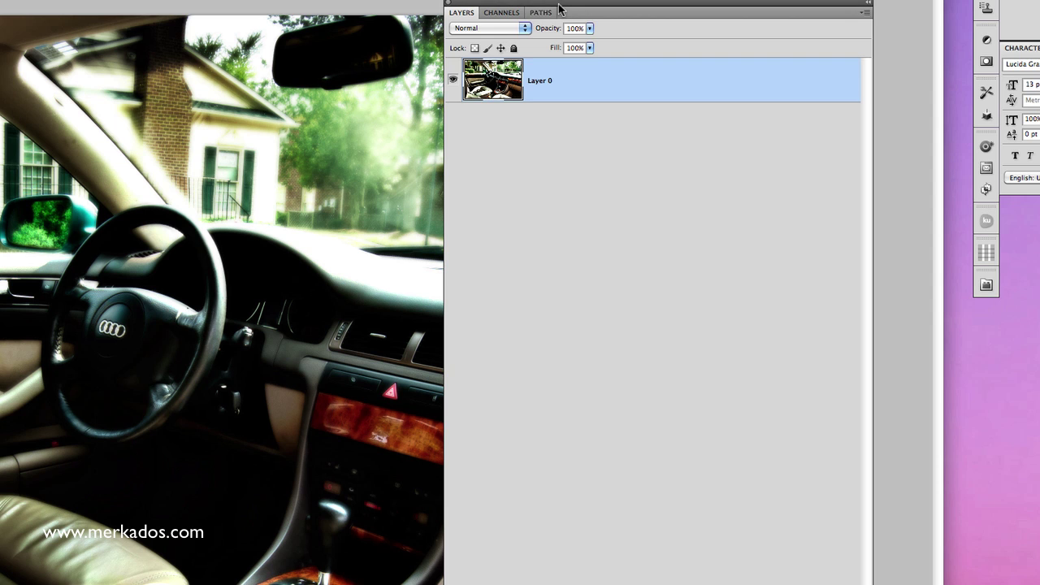